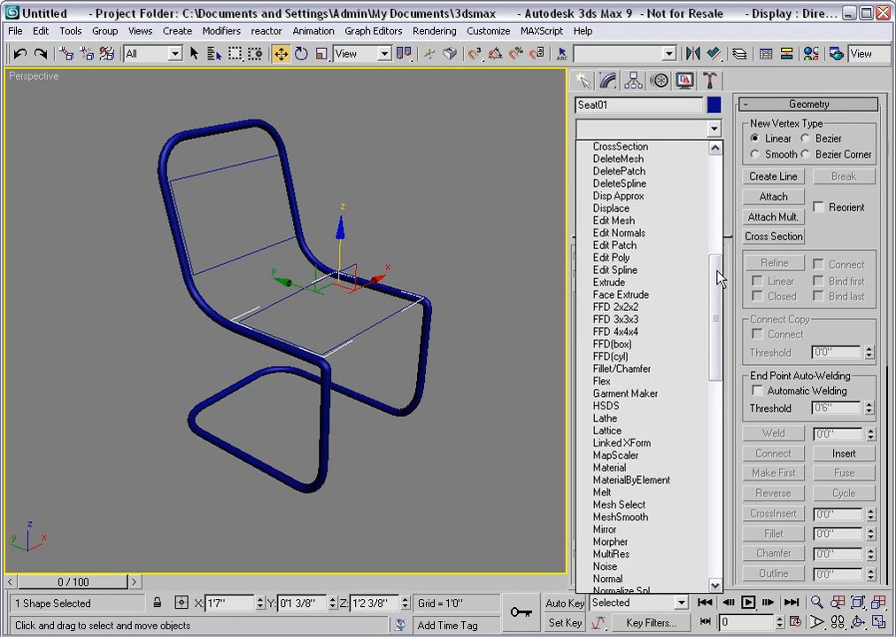
Try an Extrude modifier on the seat outline with an amount of 1'2 4/8", and remove the modifier
click(639, 282)
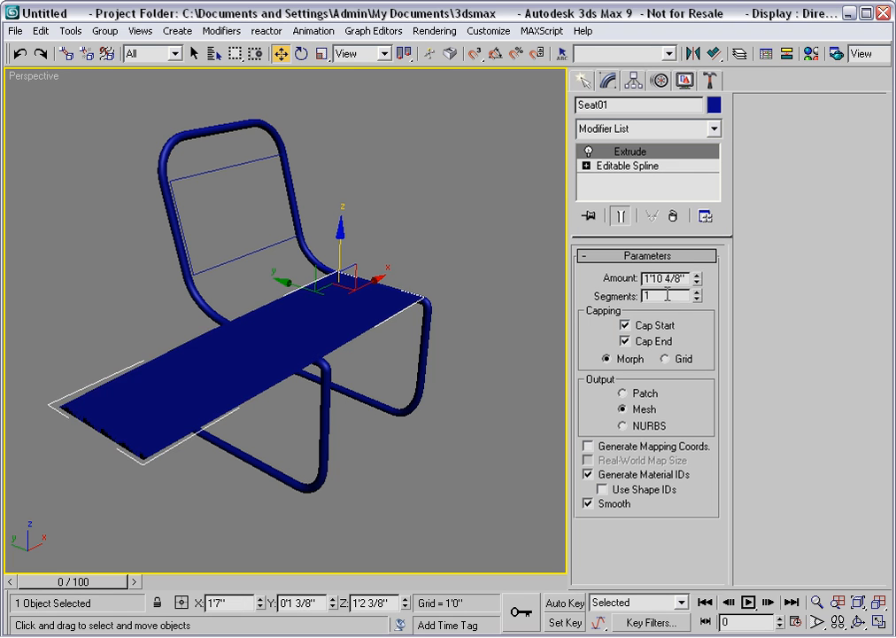
click(697, 277)
mouse_move(697, 282)
mouse_down()
mouse_move(693, 263)
mouse_move(694, 296)
mouse_move(695, 279)
mouse_up()
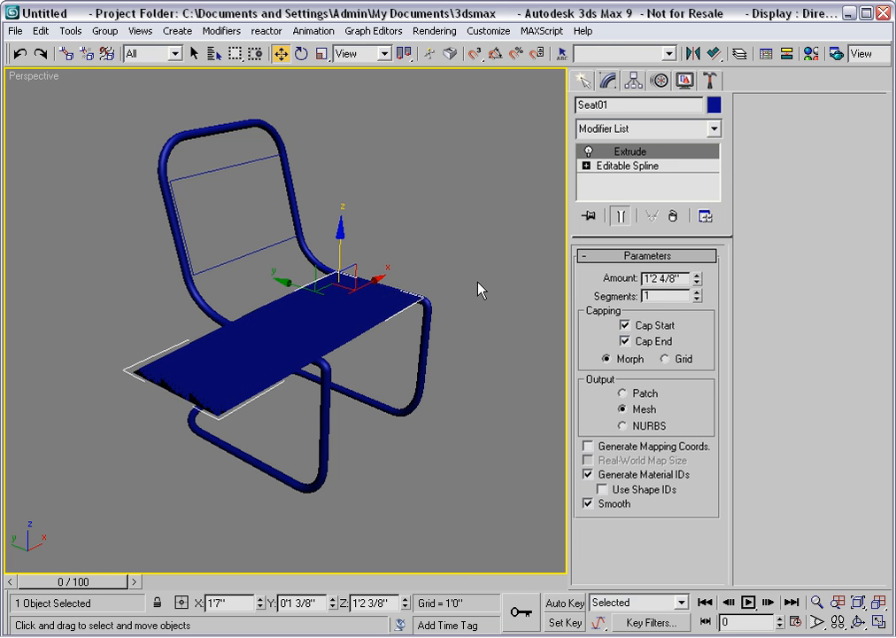
click(672, 216)
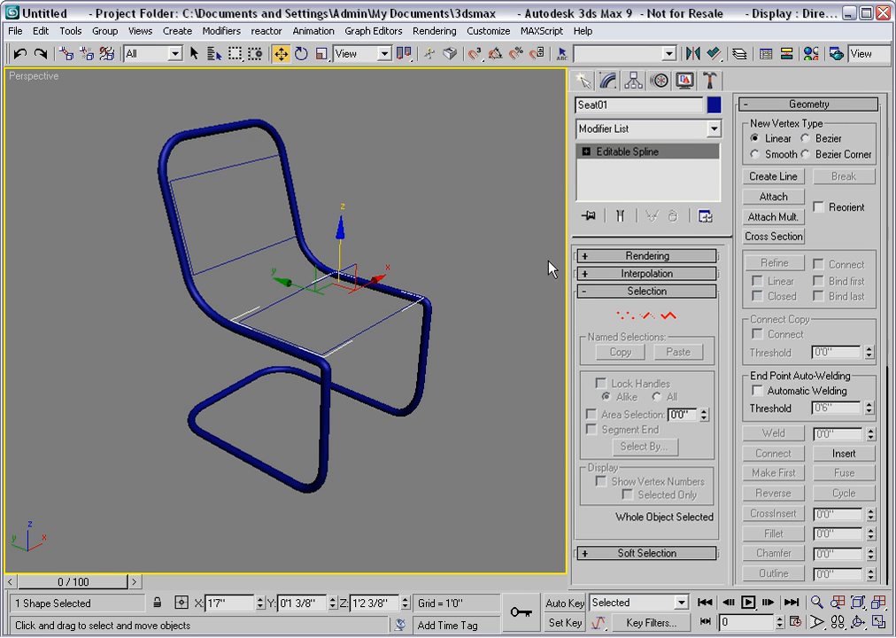
Set the reference coordinate system to Local for the seat outline
click(384, 55)
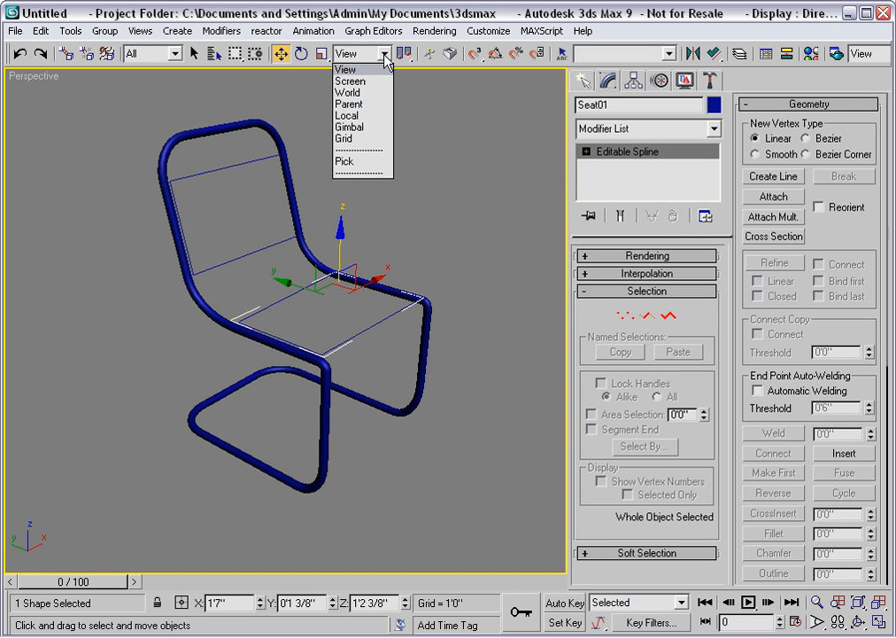
click(347, 115)
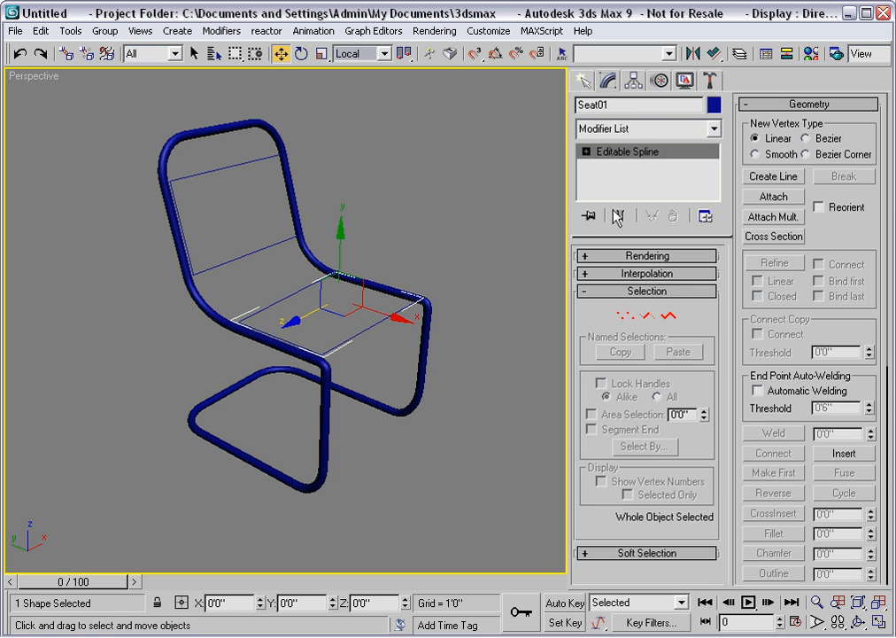
Rotate only the seat outline's pivot about its local X axis with angle snap on, so that its Z axis points up
click(634, 82)
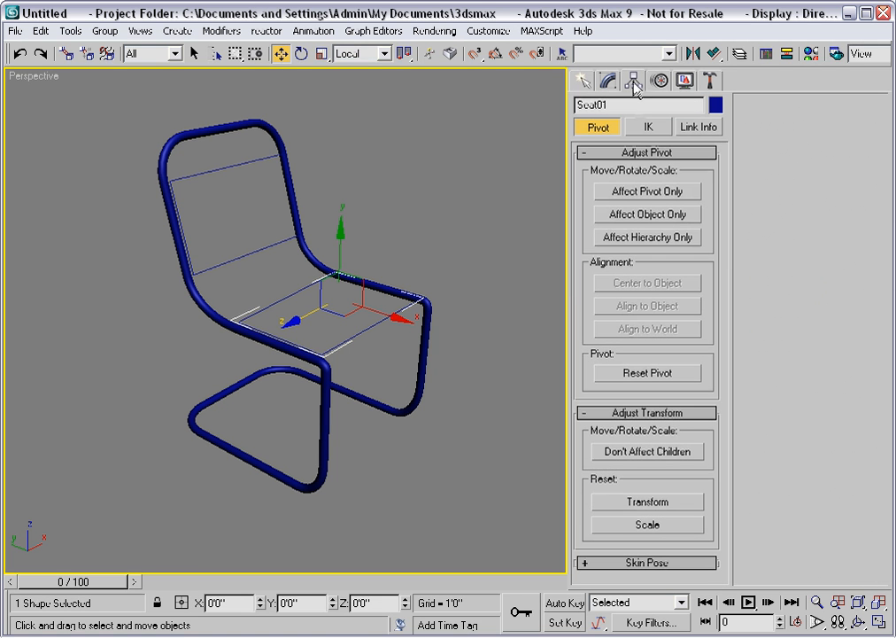
click(640, 193)
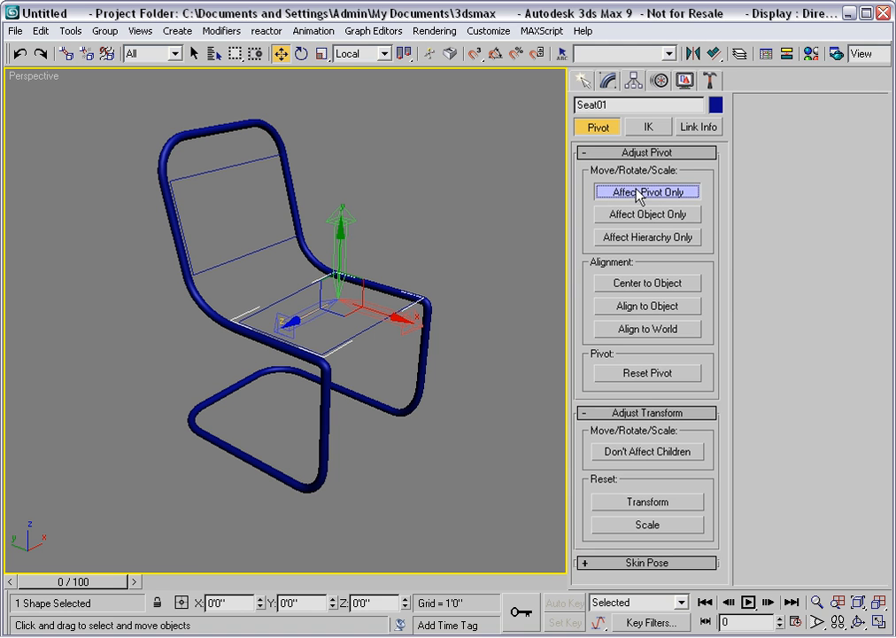
click(301, 54)
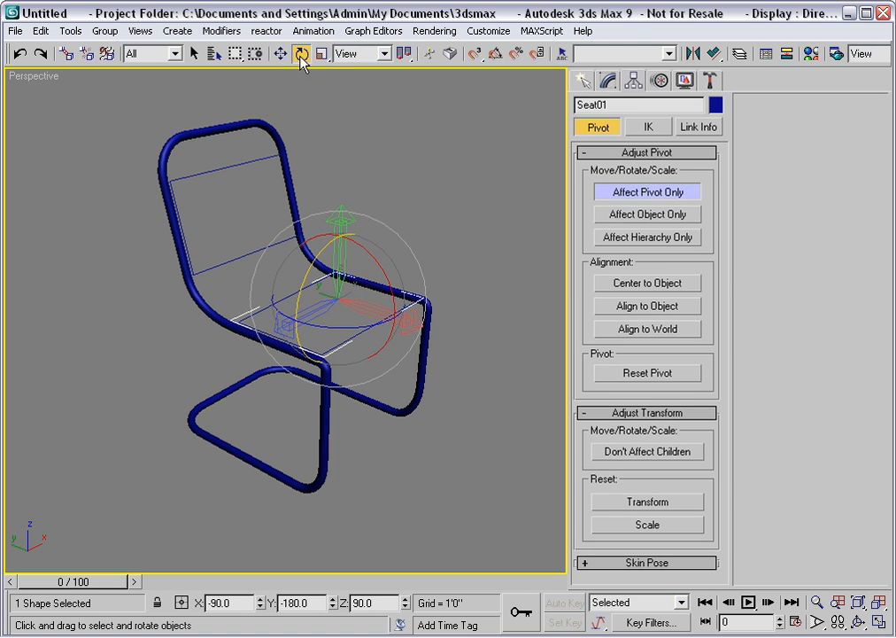
click(496, 54)
drag(297, 296, 335, 226)
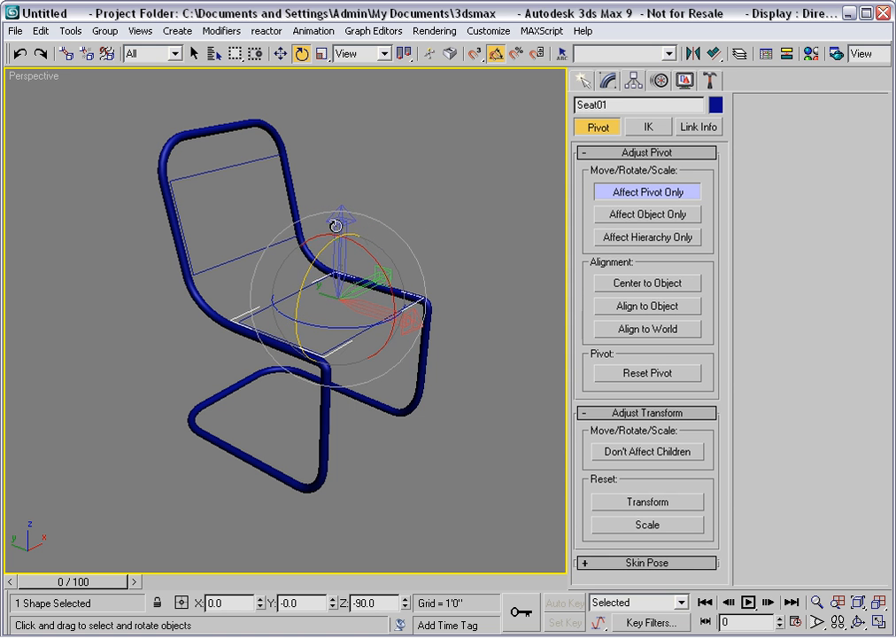
click(281, 54)
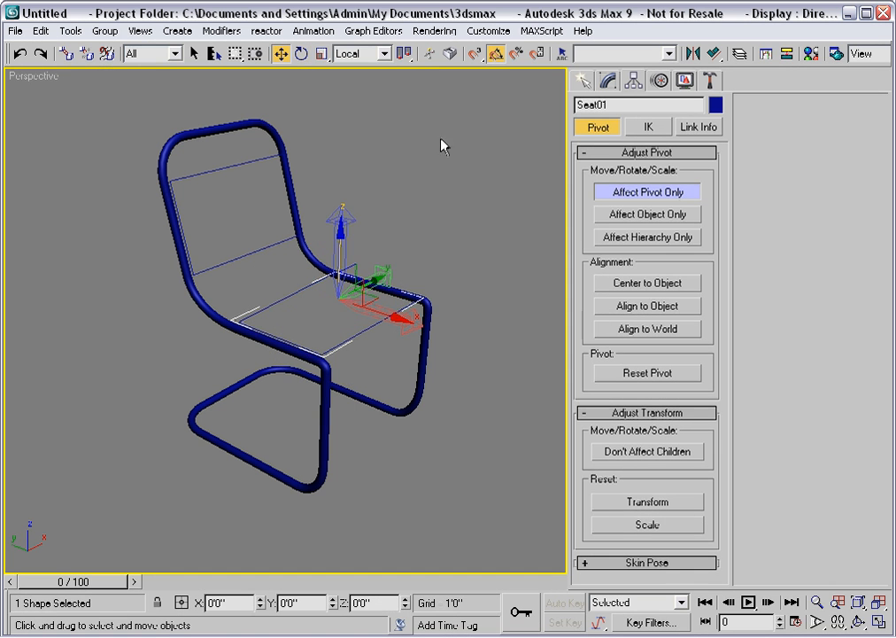
click(620, 191)
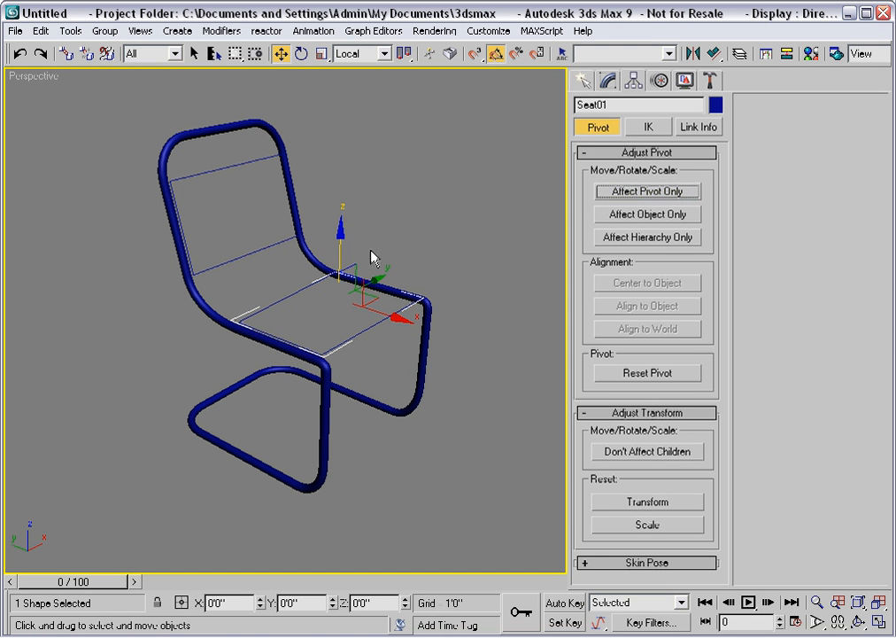
Try extruding the seat outline again with an amount of 1'7 4/8", and remove the Extrude modifier
click(609, 80)
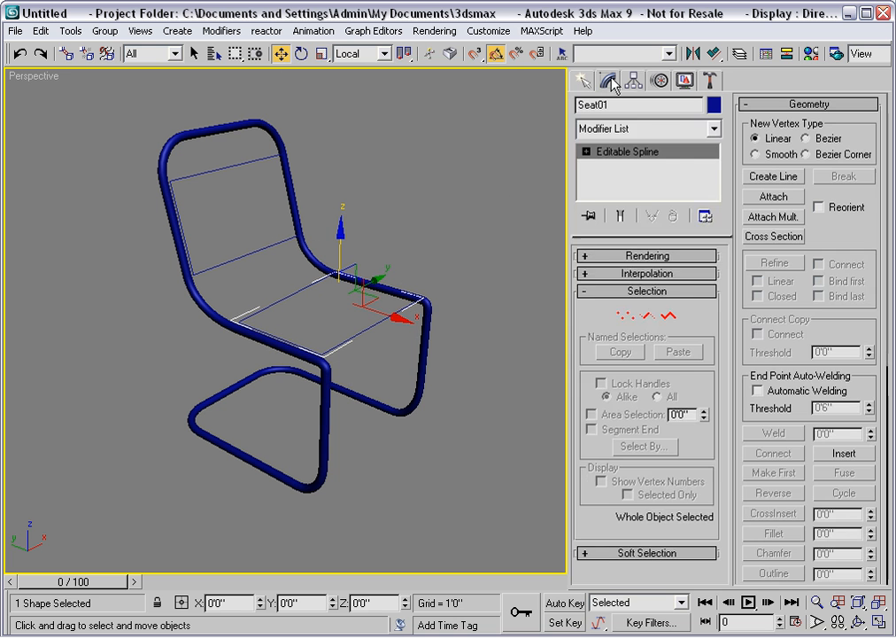
click(714, 129)
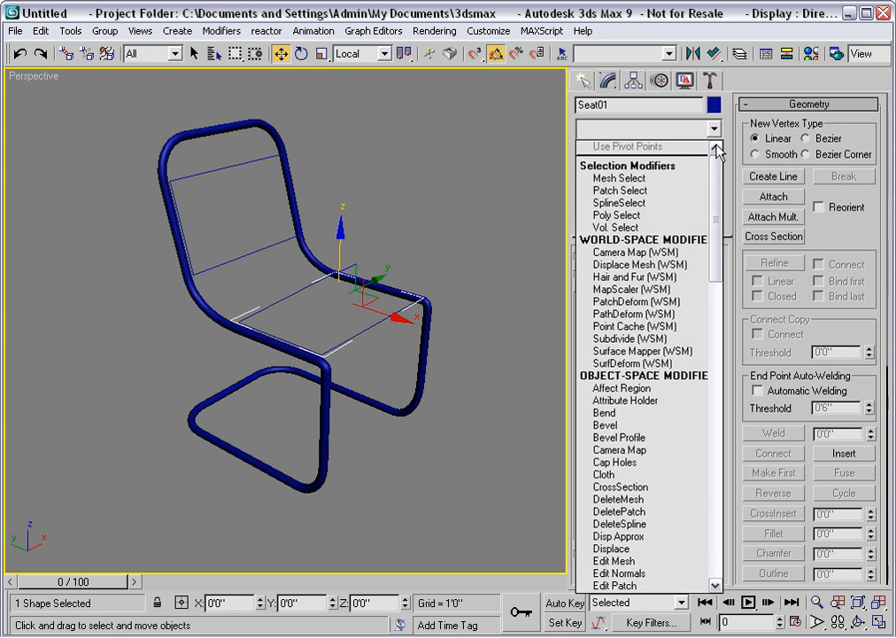
drag(717, 169, 717, 258)
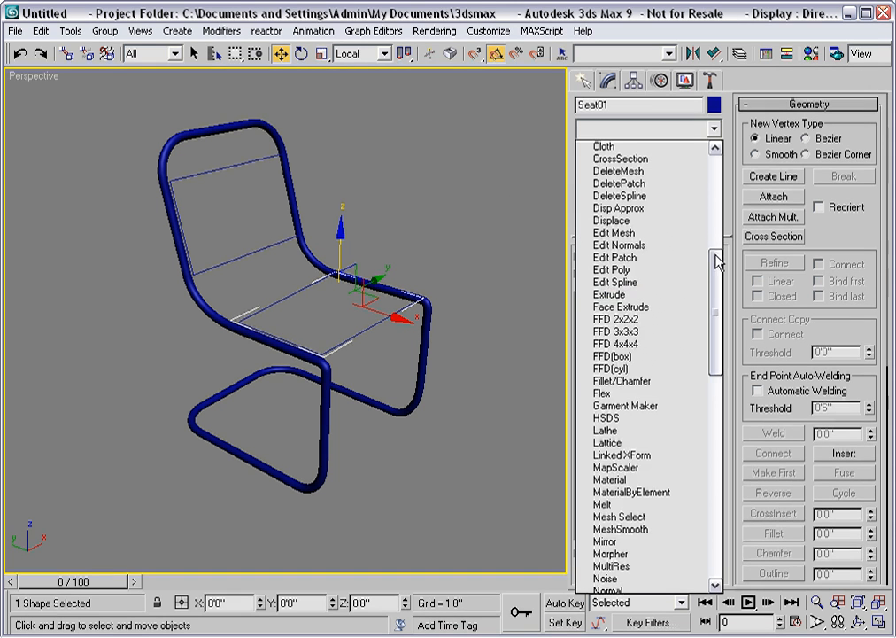
click(632, 294)
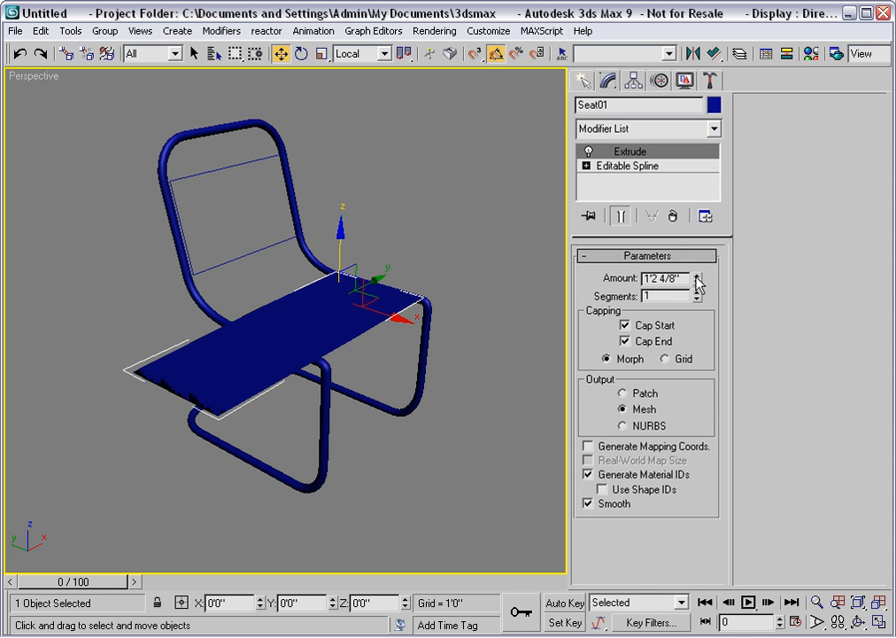
drag(695, 274, 693, 270)
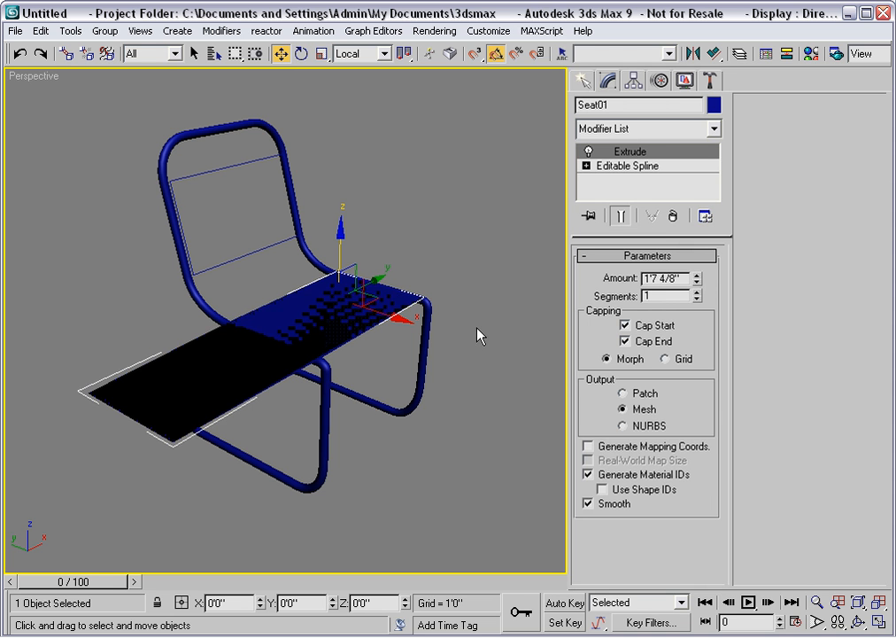
click(673, 217)
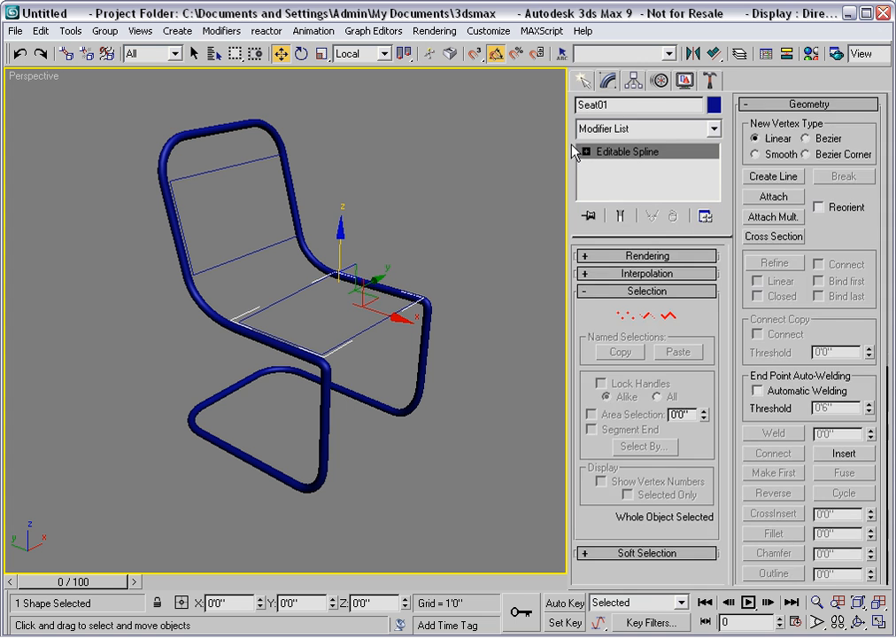
Reset the seat outline's pivot to its original orientation
click(633, 80)
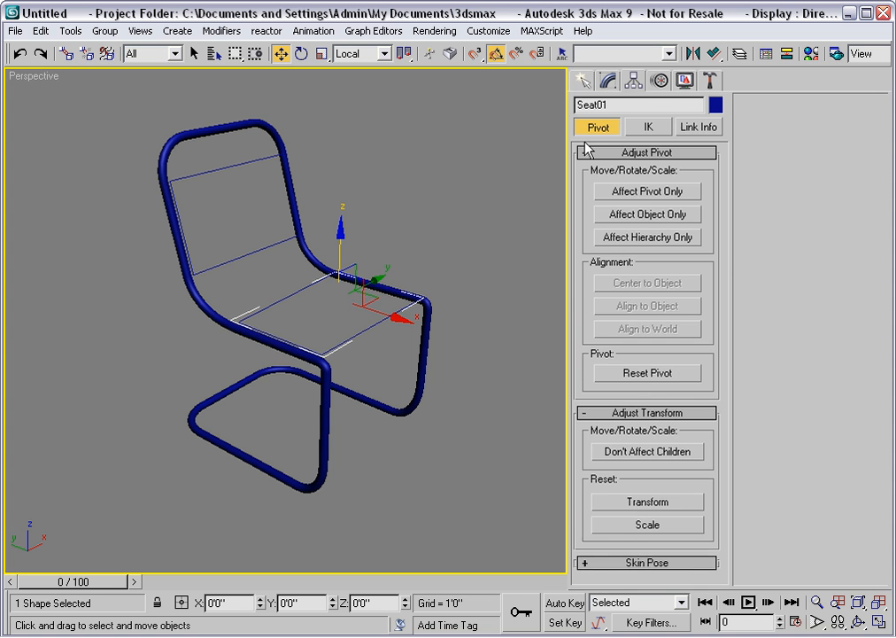
click(633, 192)
click(630, 374)
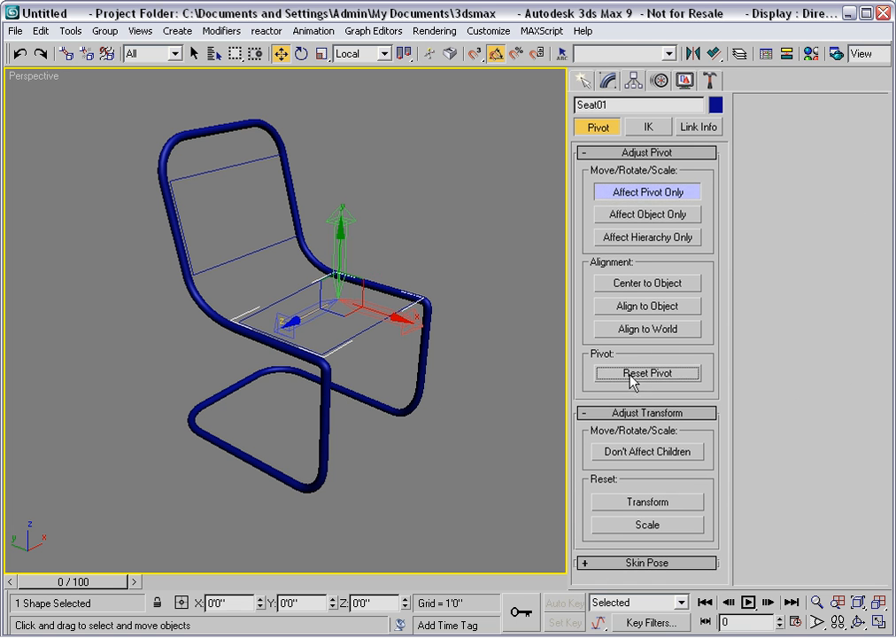
click(613, 193)
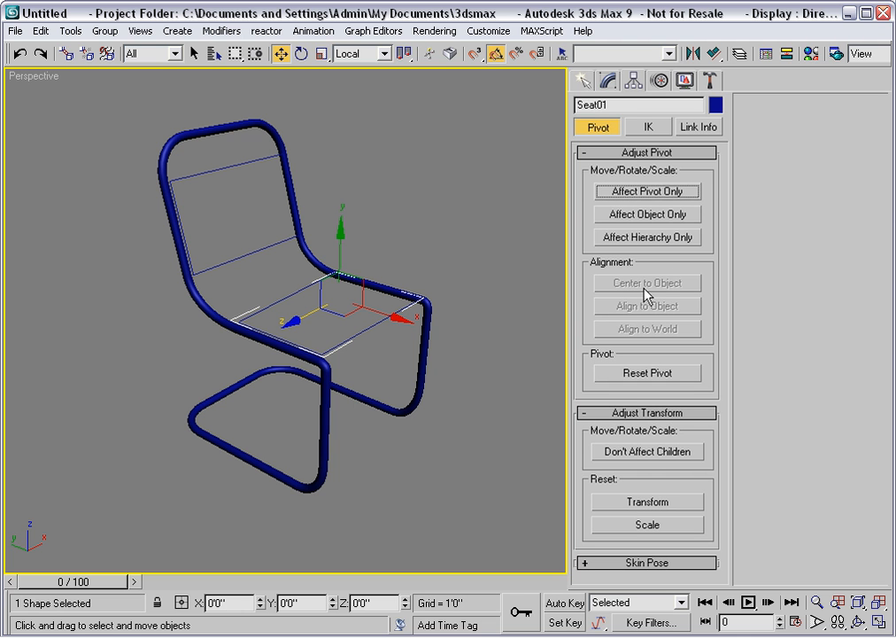
Draw a rectangle spline about 4" long and 8 1/8" wide on the ground in front of the chair
click(583, 81)
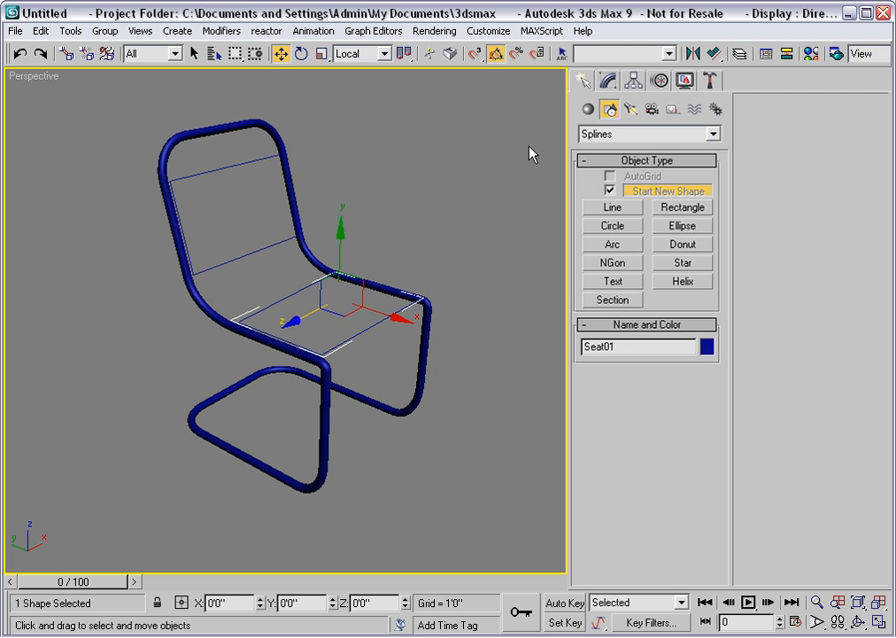
click(682, 207)
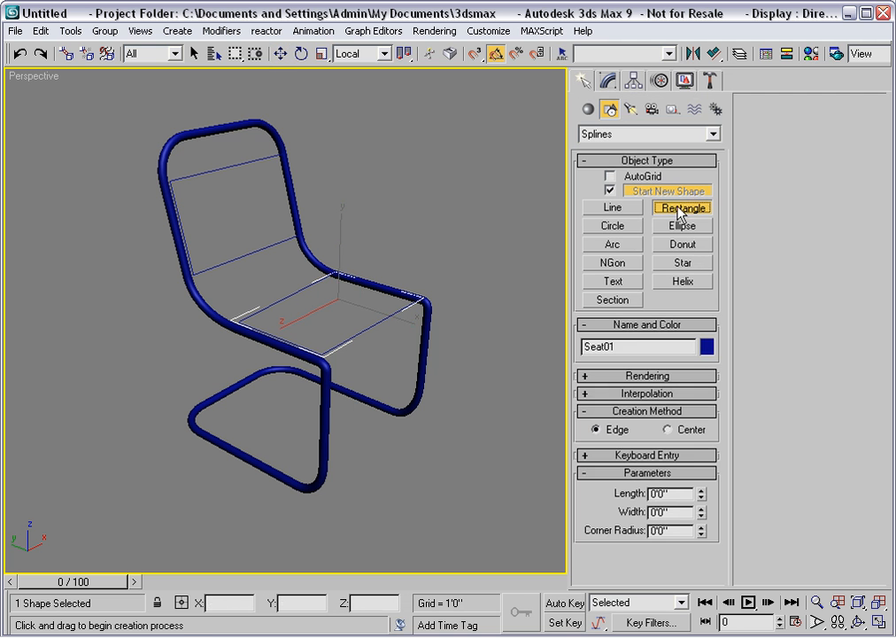
drag(396, 449, 393, 495)
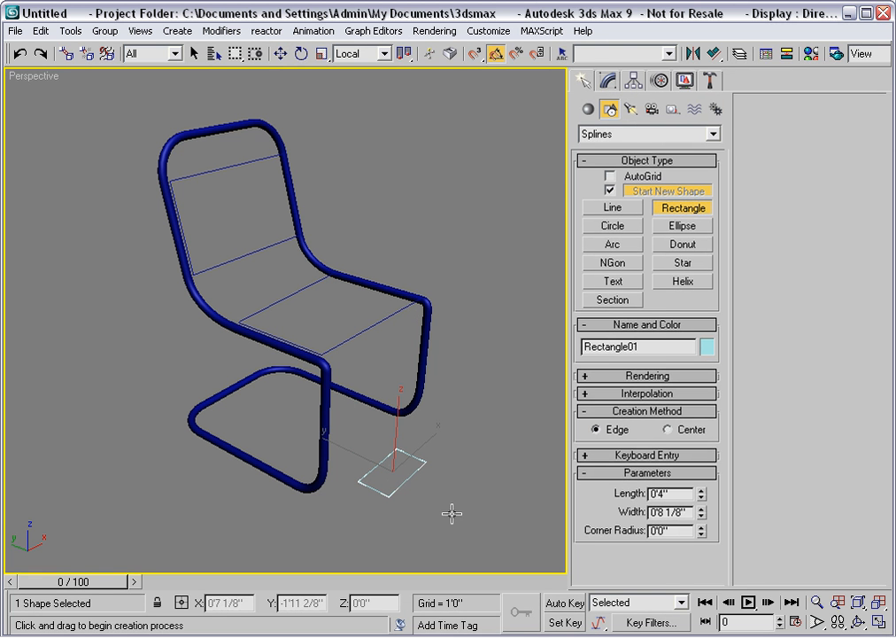
key(w)
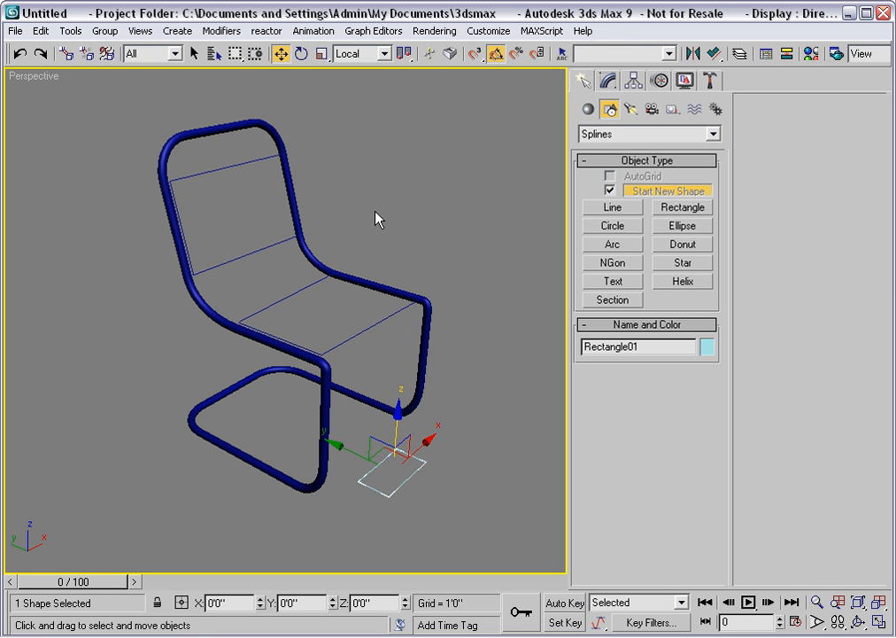
Convert the new rectangle on the ground to an editable spline
click(608, 80)
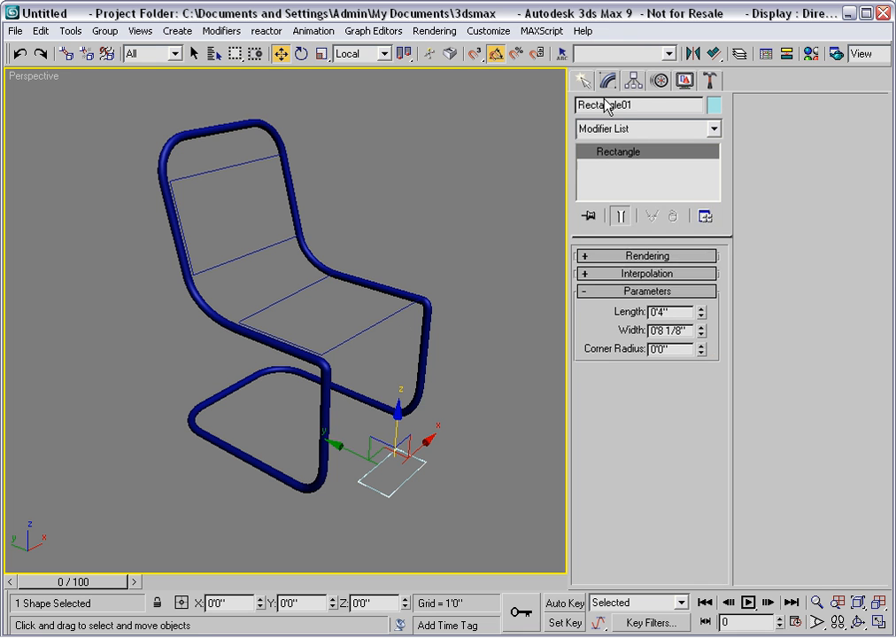
right_click(598, 174)
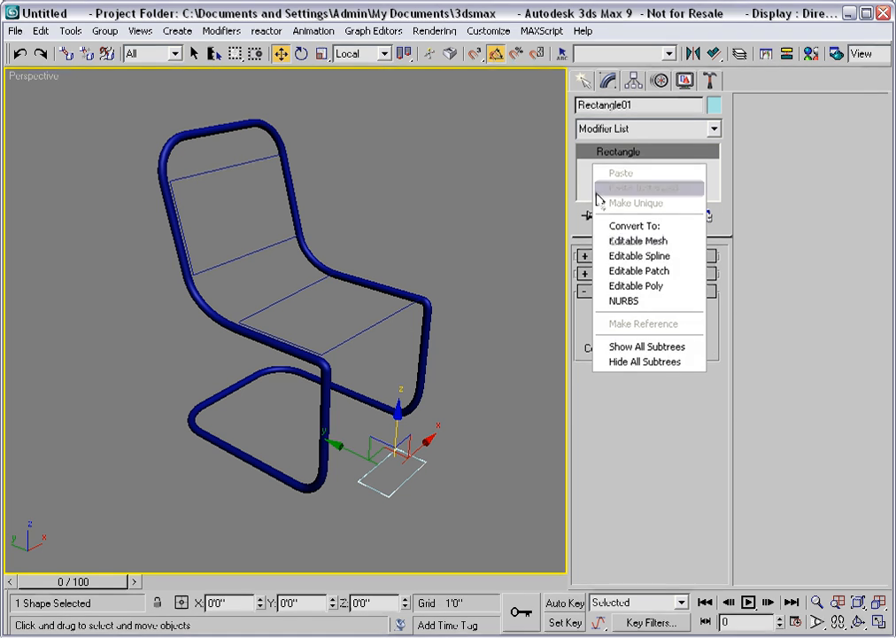
click(620, 256)
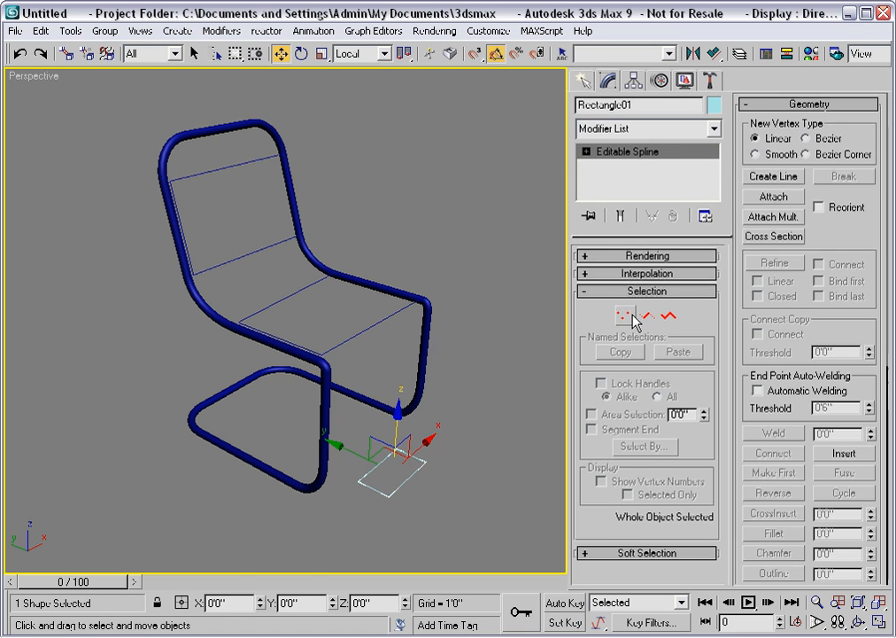
Attach the seat outline to the rectangle's editable spline
click(754, 200)
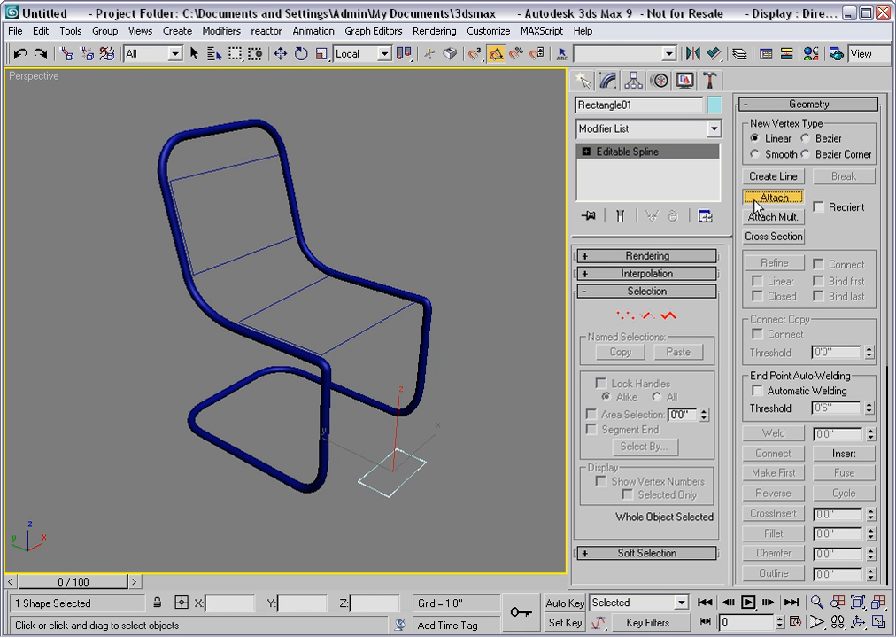
click(361, 326)
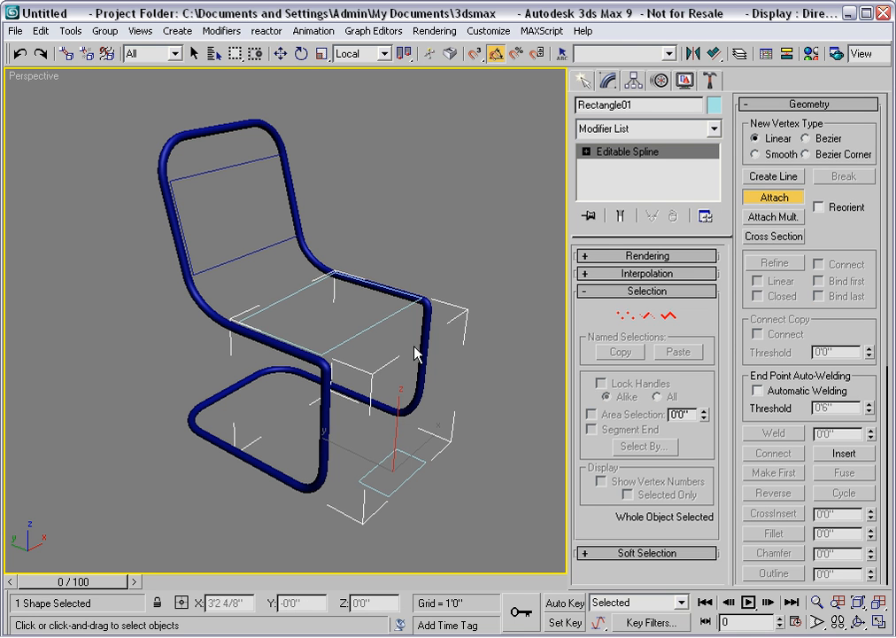
click(774, 198)
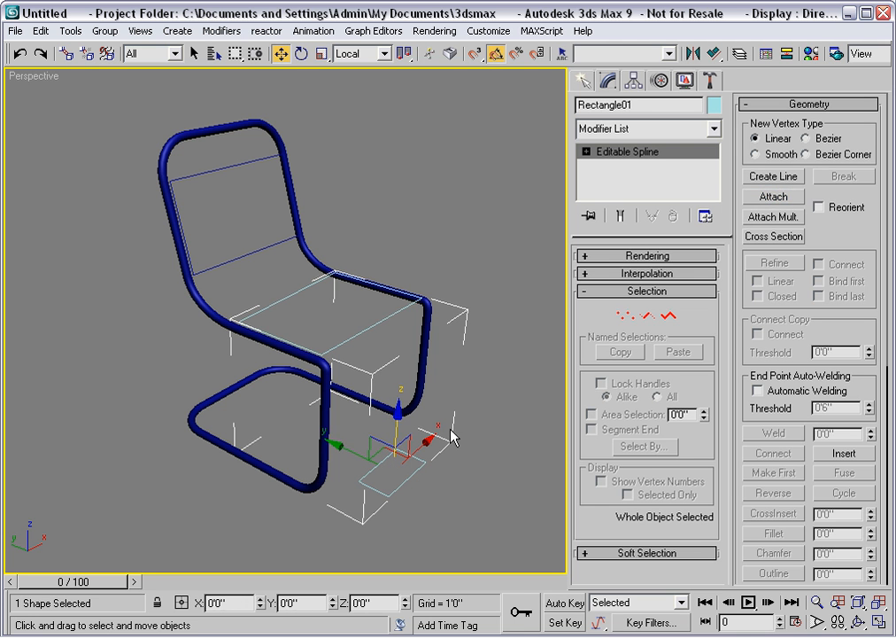
Delete the small ground rectangle at spline sub-object level, keeping only the attached seat outline
click(668, 315)
click(408, 480)
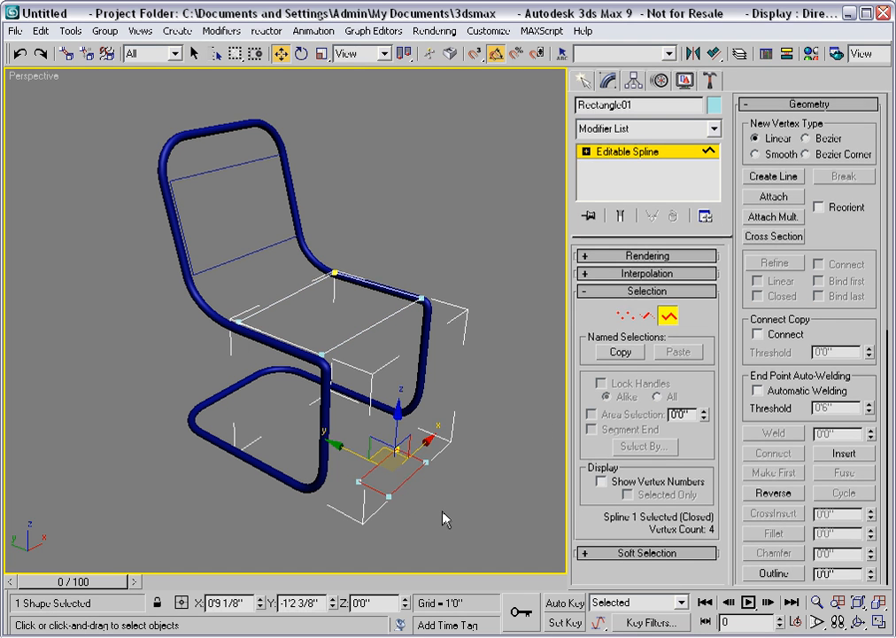
key(Delete)
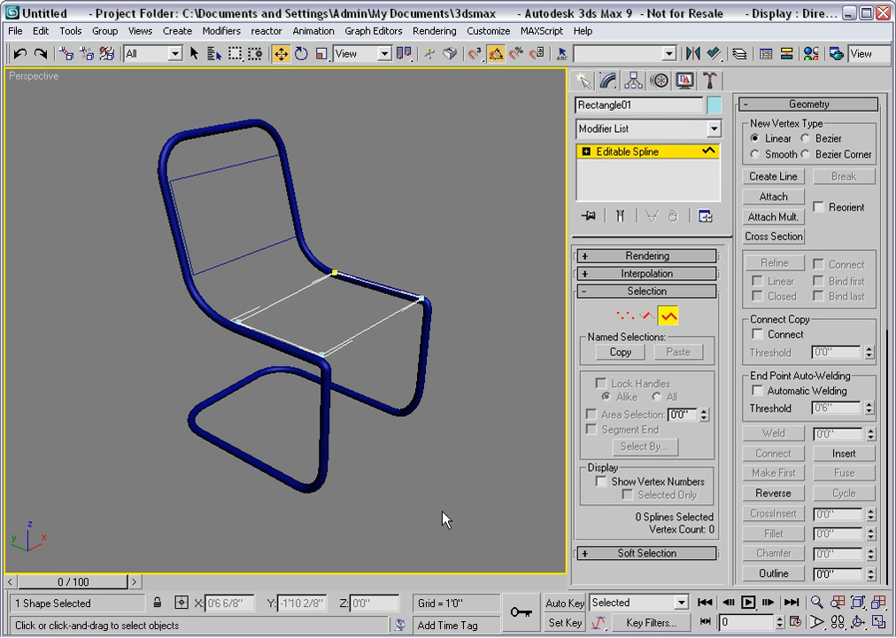
click(669, 316)
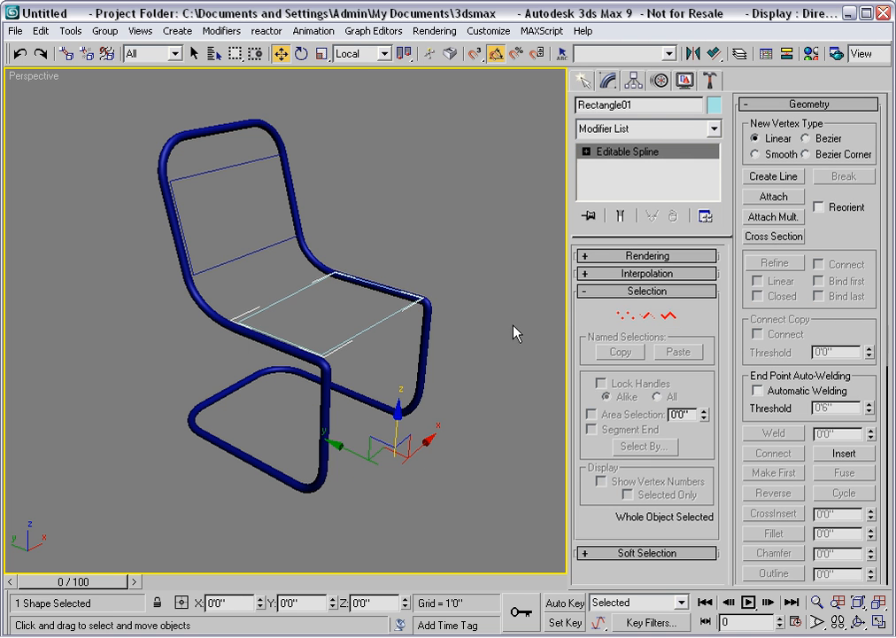
Center the combined shape's pivot on the remaining seat outline using Affect Pivot Only
click(634, 80)
click(646, 191)
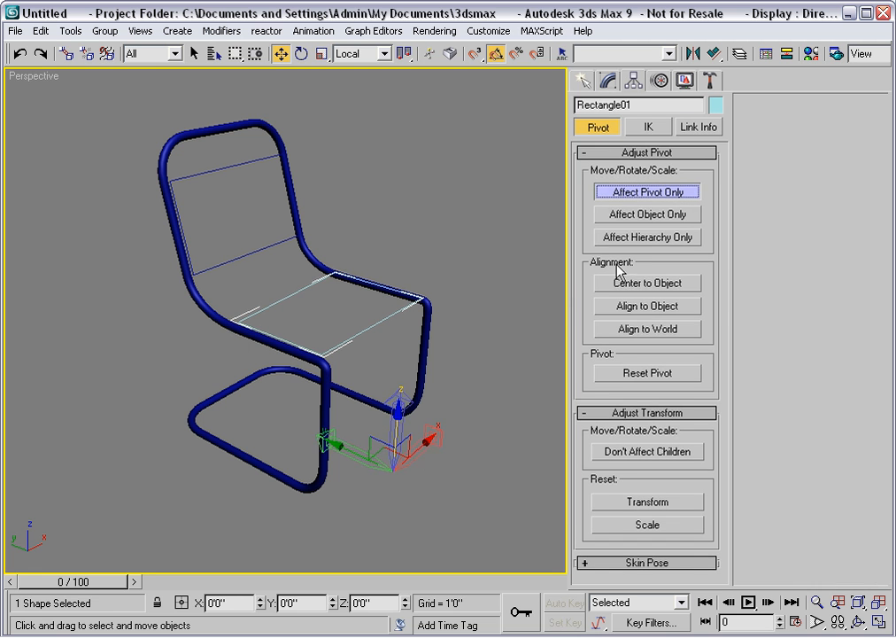
click(619, 282)
click(646, 191)
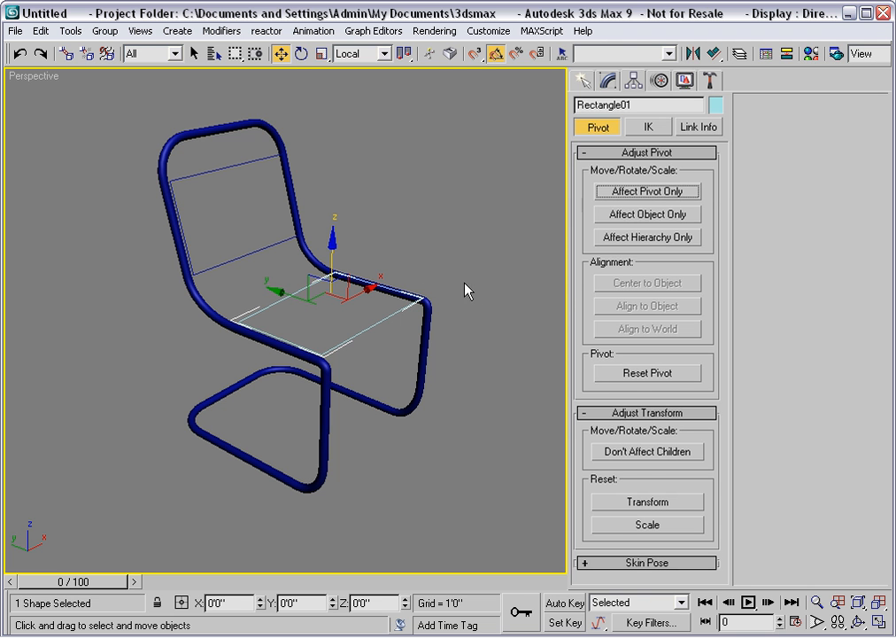
Apply an Extrude modifier to the realigned seat outline with an amount of 0'6 4/8"
click(608, 80)
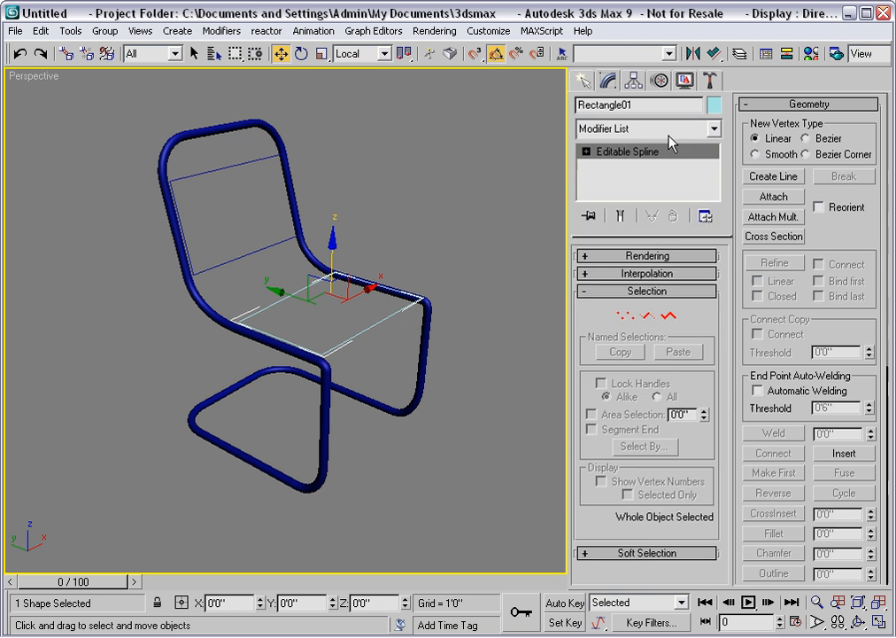
click(715, 129)
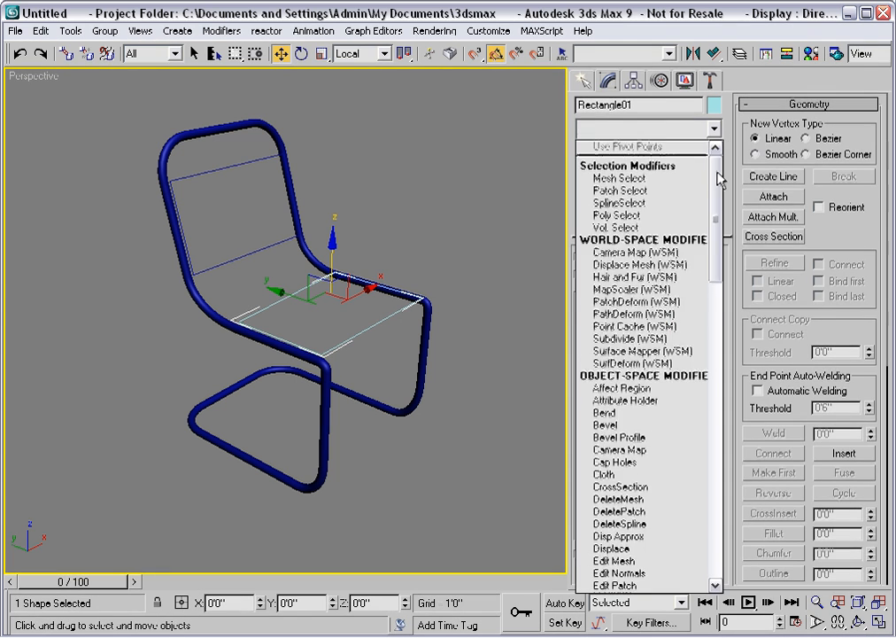
drag(720, 176, 721, 249)
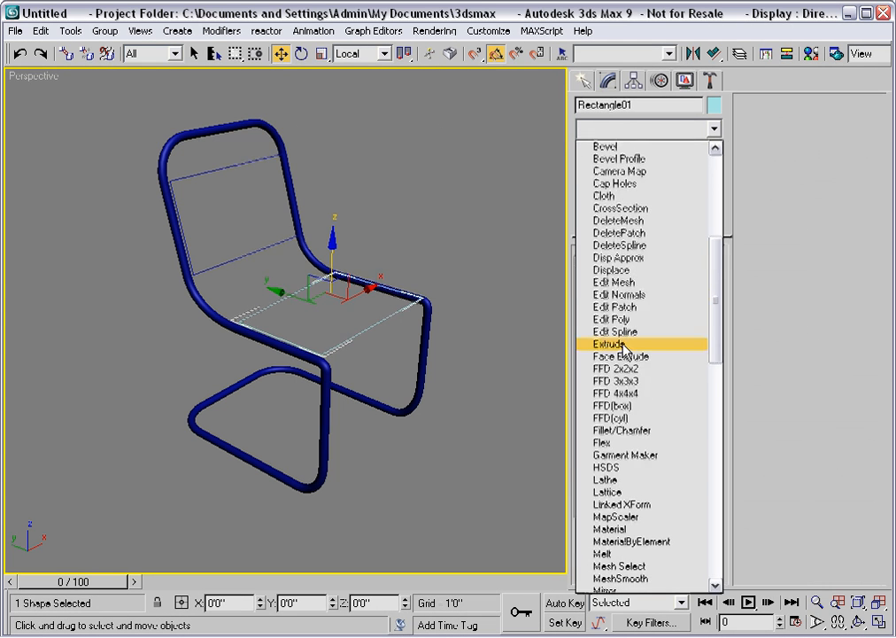
click(624, 342)
drag(697, 277, 695, 296)
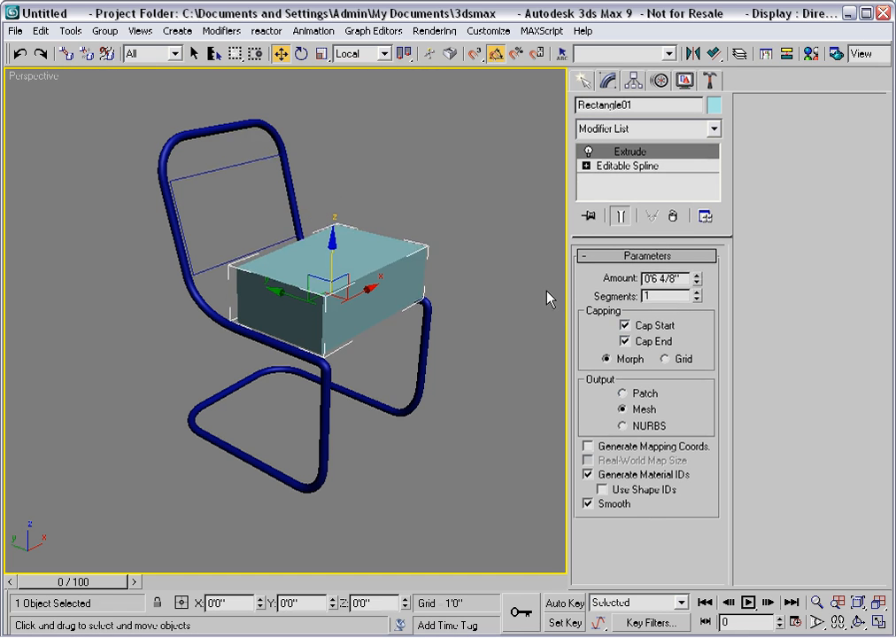